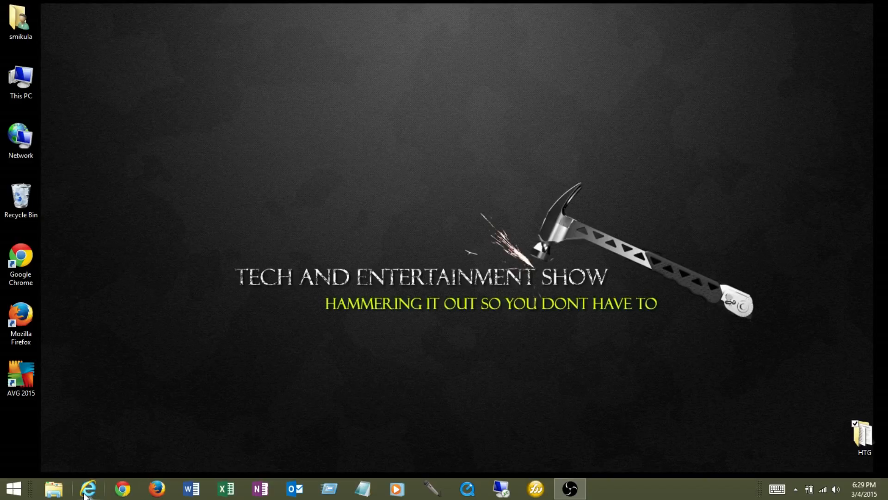
Step: Open Google Chrome and search Google for "clceaner free download"
click(124, 489)
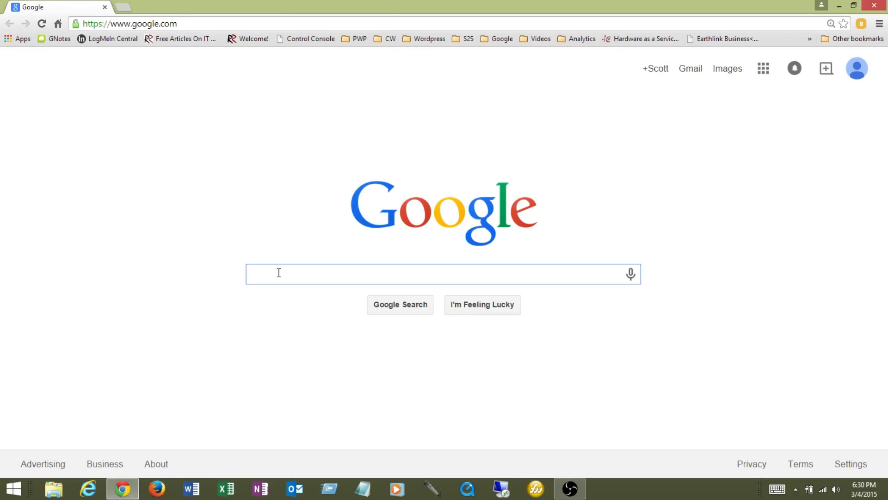
text(clceaner)
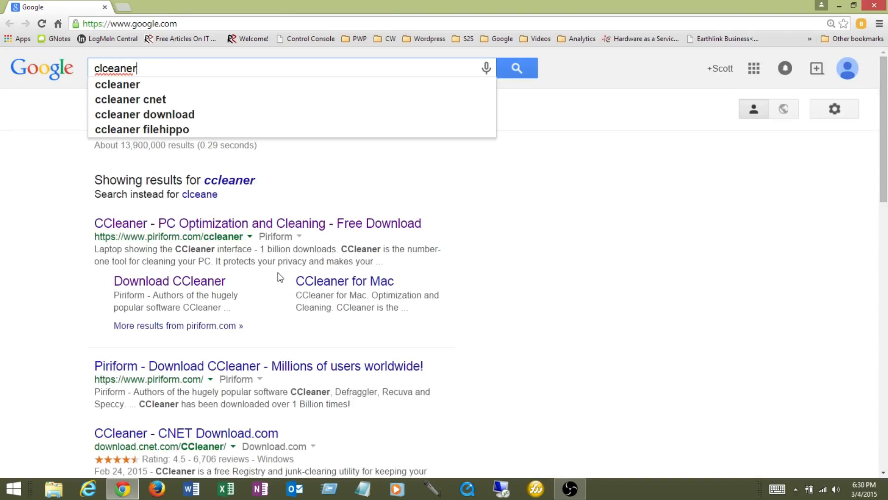
text( free down)
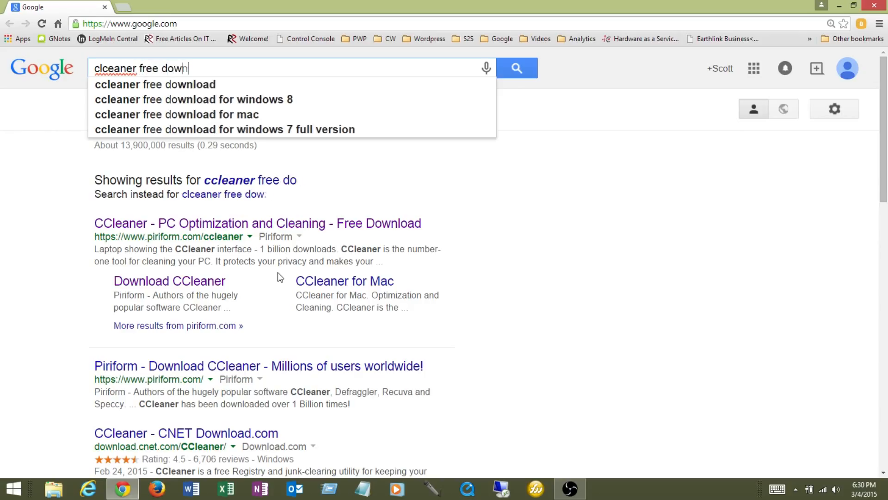
text(load)
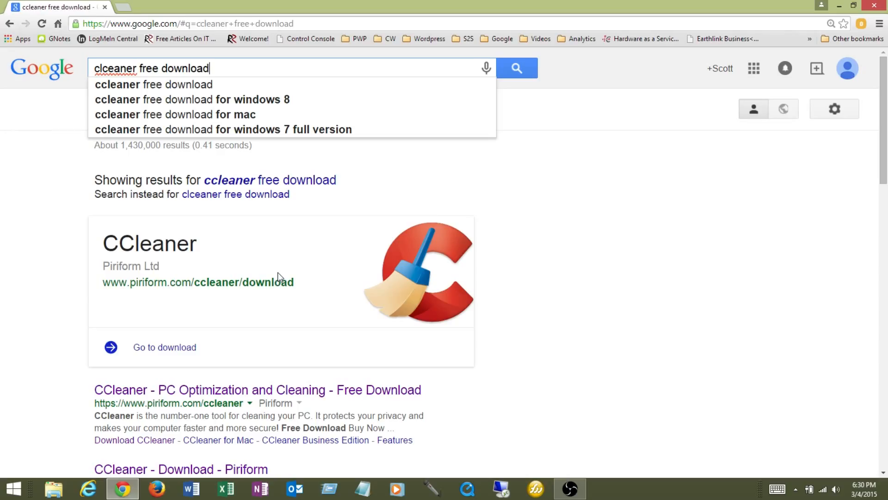
key(Return)
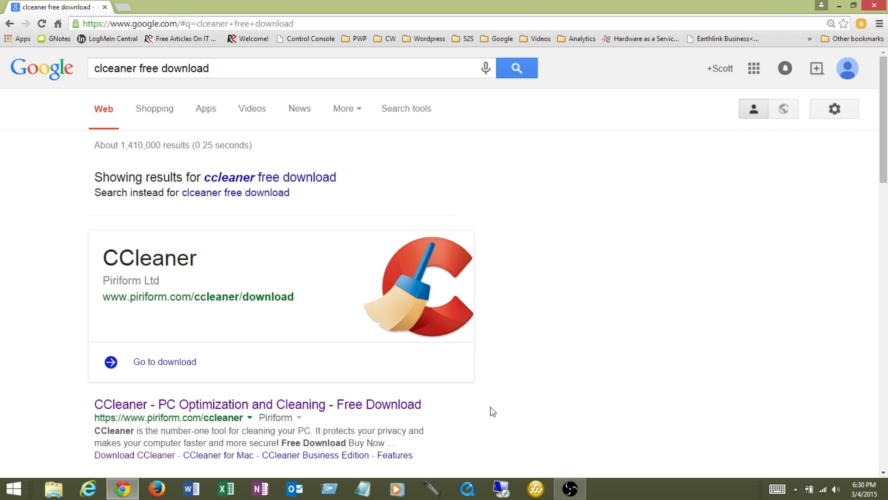
Step: Open Piriform's CCleaner download page from the results and save the free edition's installer, ccsetup503.exe, in the Downloads folder
scroll(887, 113, down, 4)
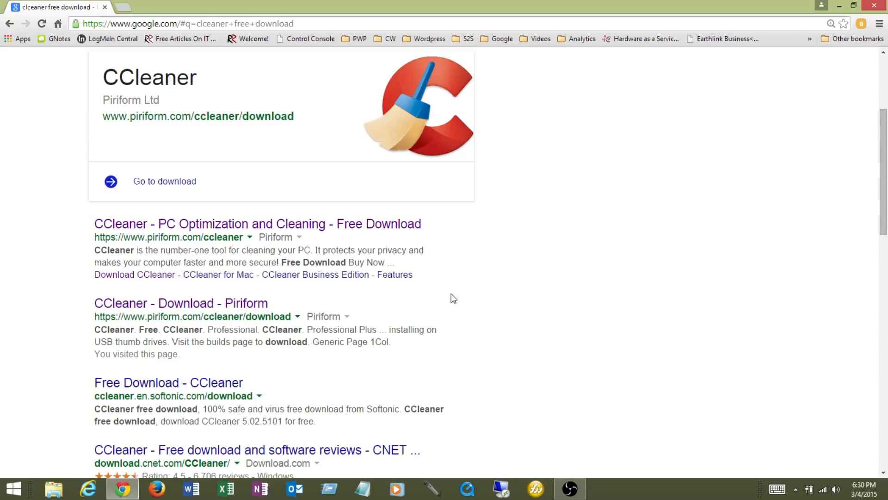
click(196, 304)
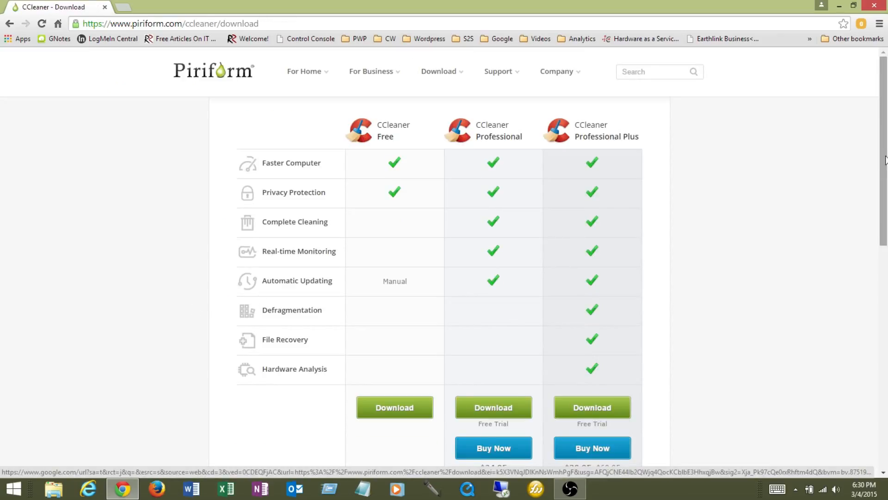
right_click(886, 168)
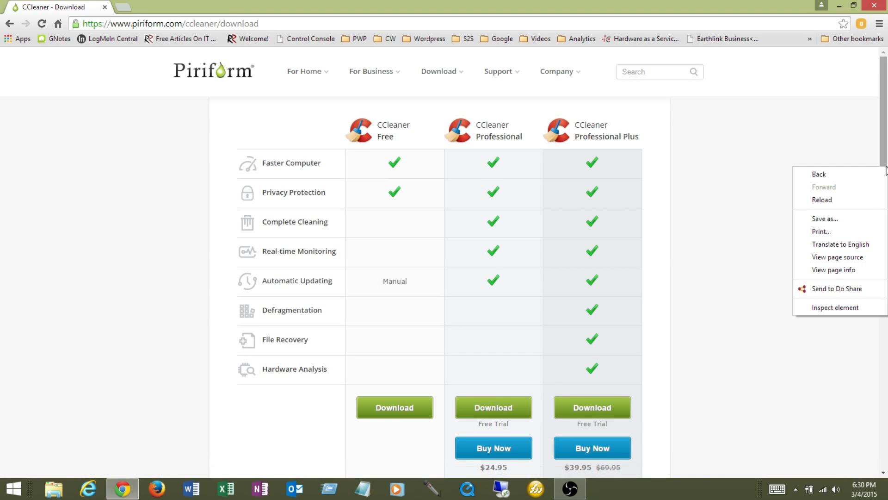
scroll(885, 157, down, 1)
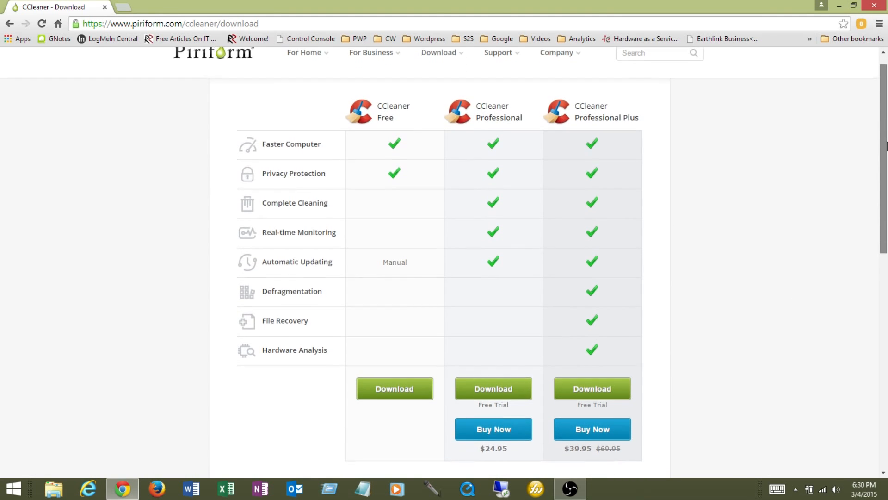
scroll(886, 147, down, 1)
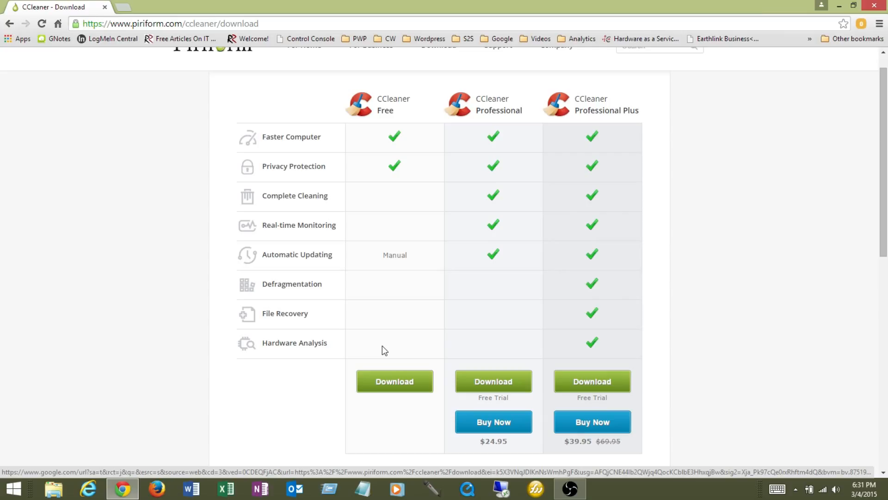
click(393, 385)
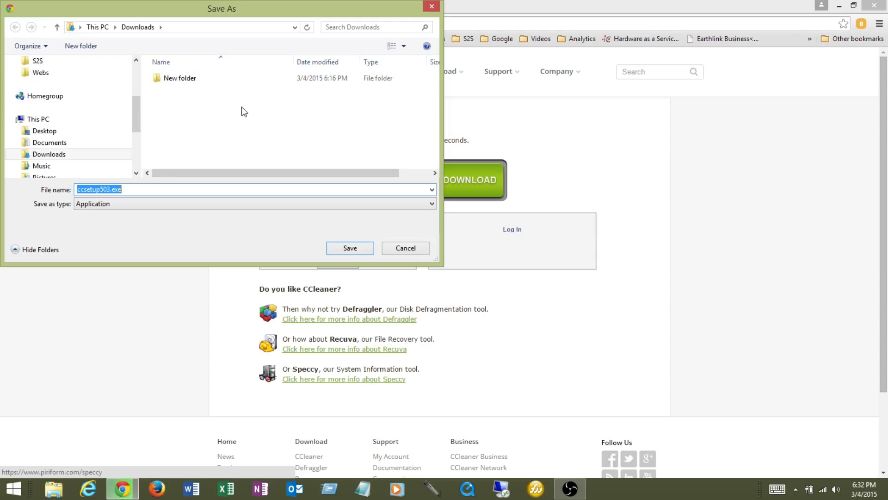
click(351, 249)
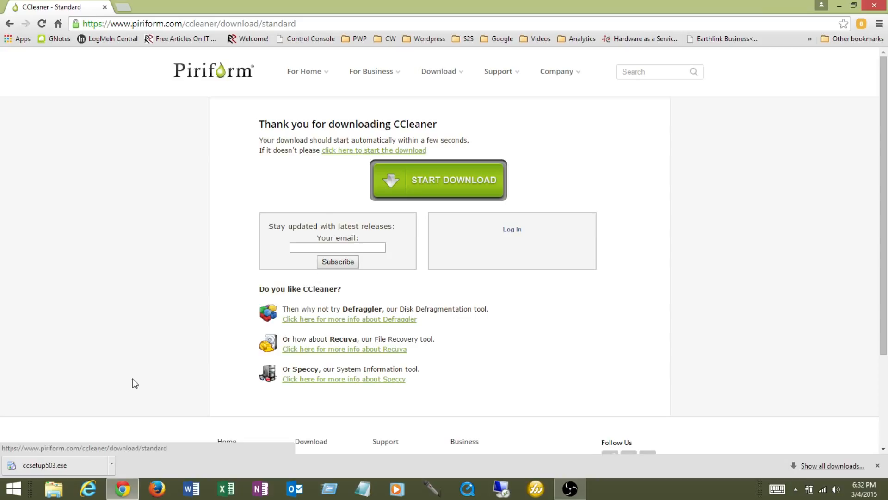
Step: Run ccsetup503.exe and install CCleaner v5.03 in English for anyone using this computer, in C:\Program Files\CCleaner with all additional options enabled
click(74, 460)
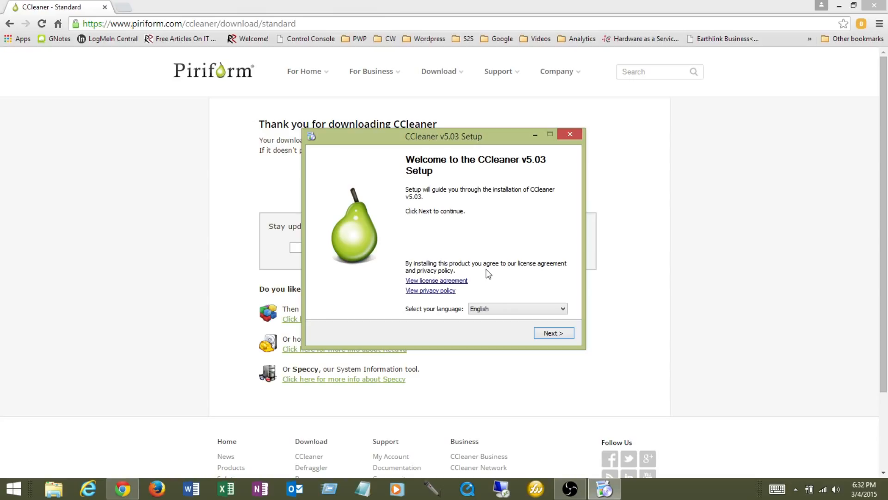
click(557, 332)
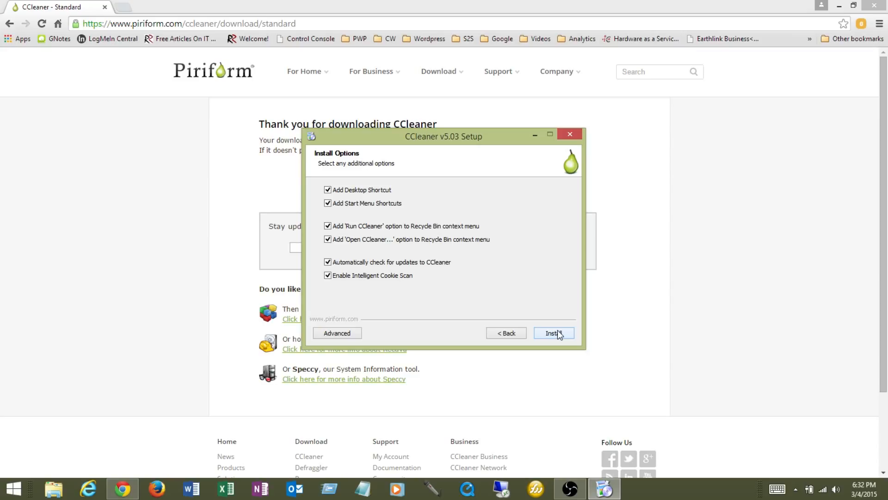
click(353, 333)
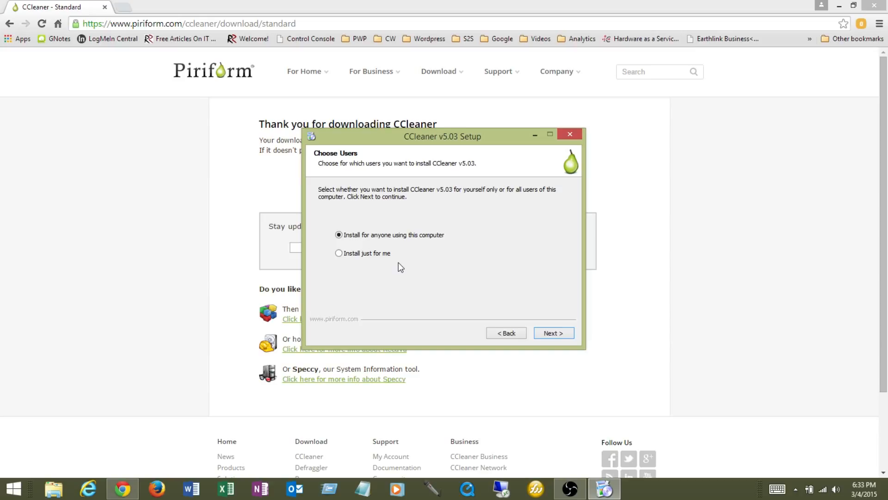
click(562, 334)
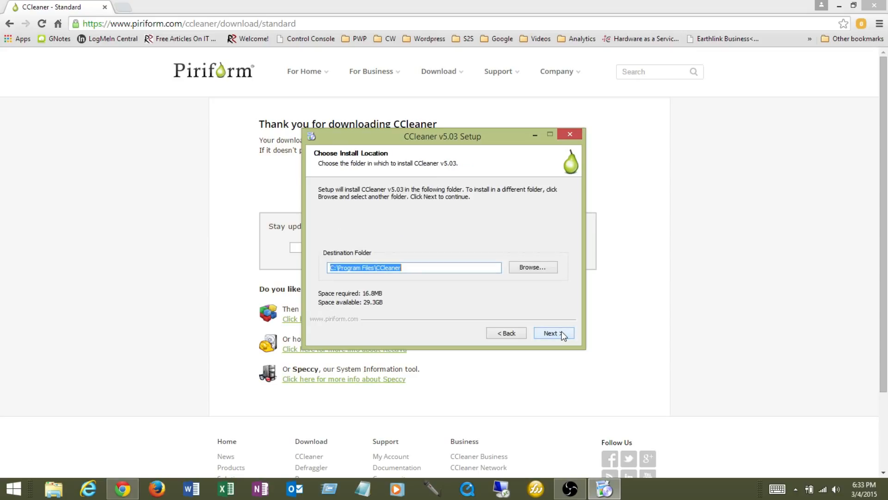
click(563, 333)
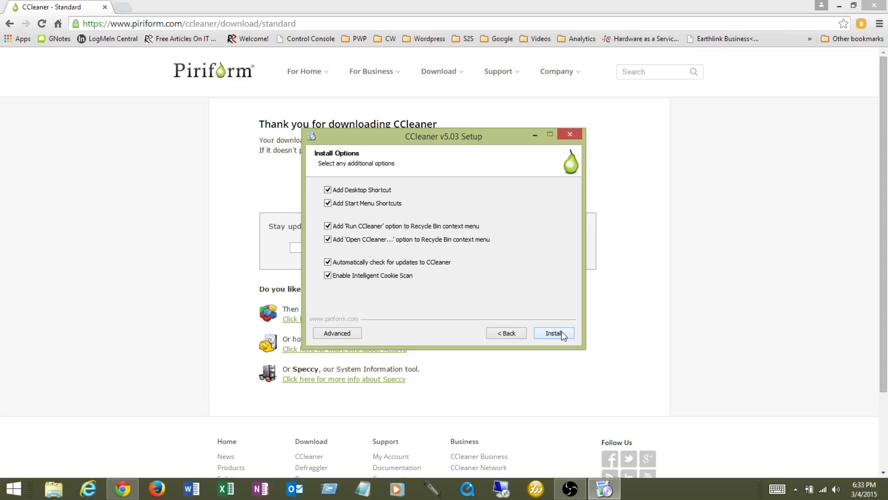
click(562, 334)
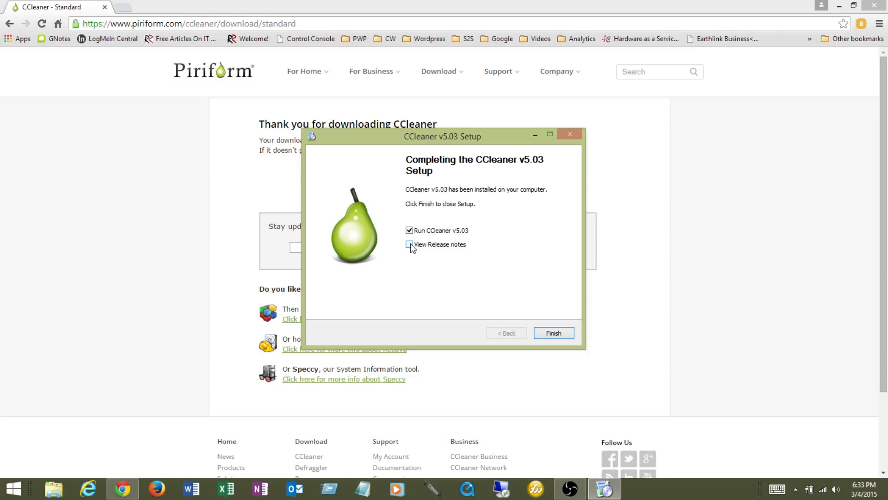
Step: Finish the setup with Run CCleaner v5.03 enabled and View Release notes off, and close the browser window
click(557, 335)
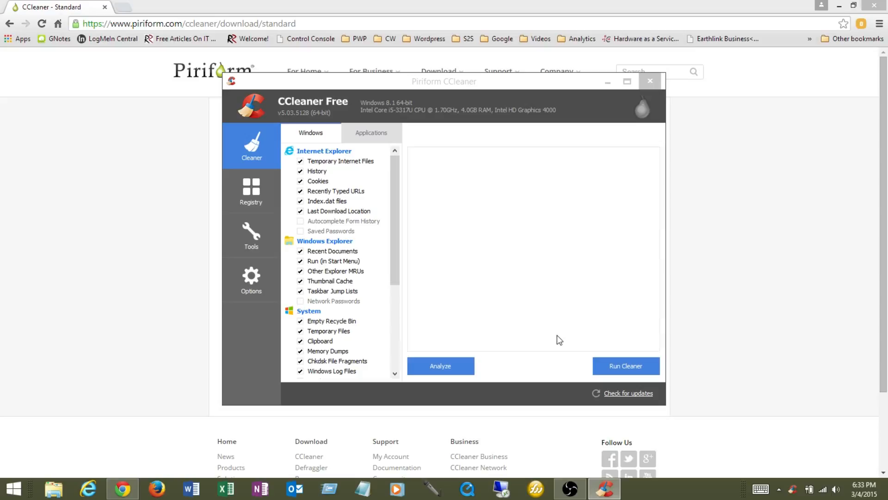
click(881, 7)
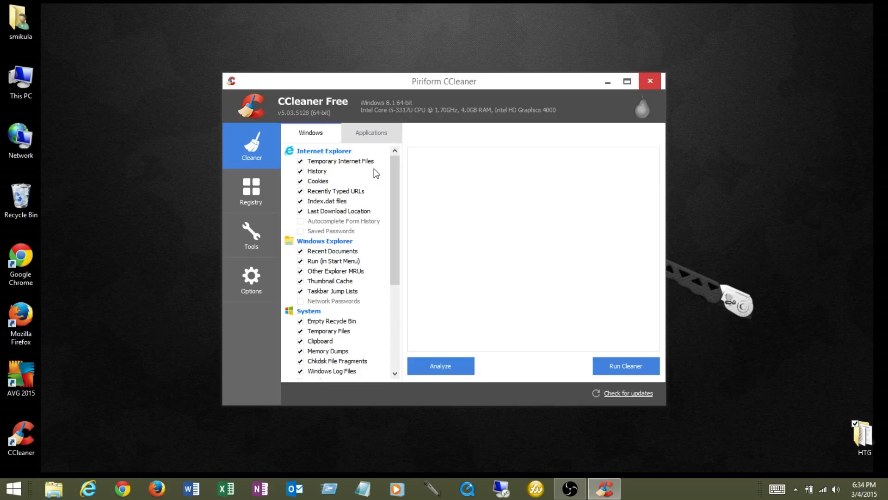
Step: Examine the Registry cleaner and the Uninstall, Startup, Disk Analyzer, Duplicate Finder, System Restore and Drive Wiper tools
click(258, 193)
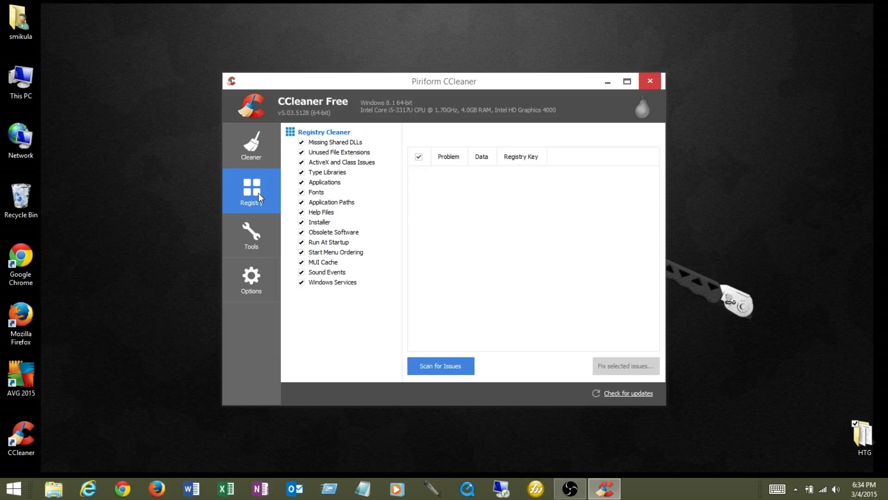
click(254, 233)
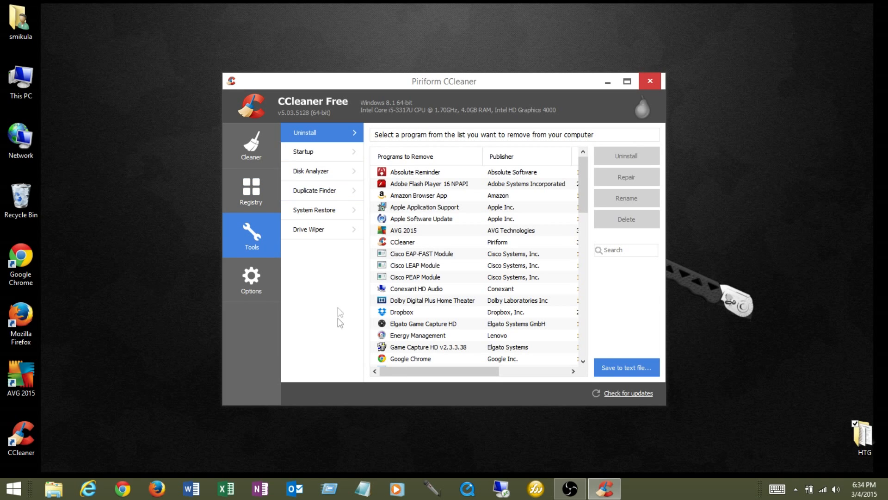
click(328, 160)
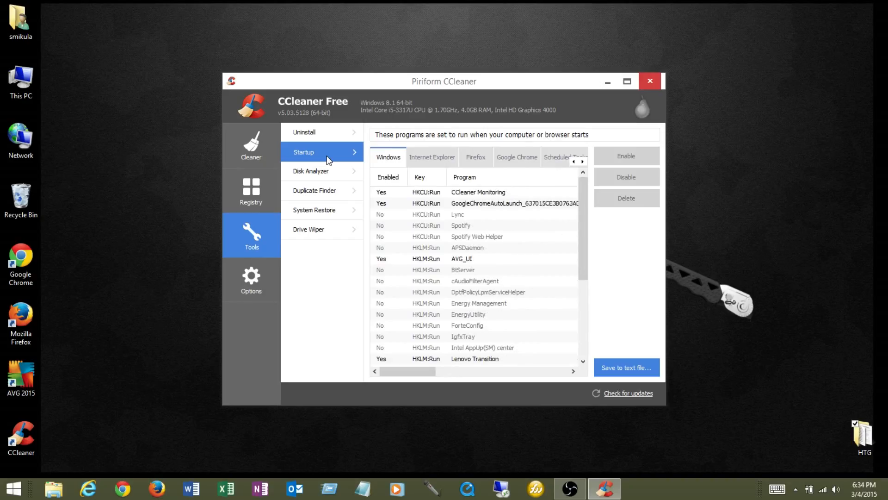
click(323, 170)
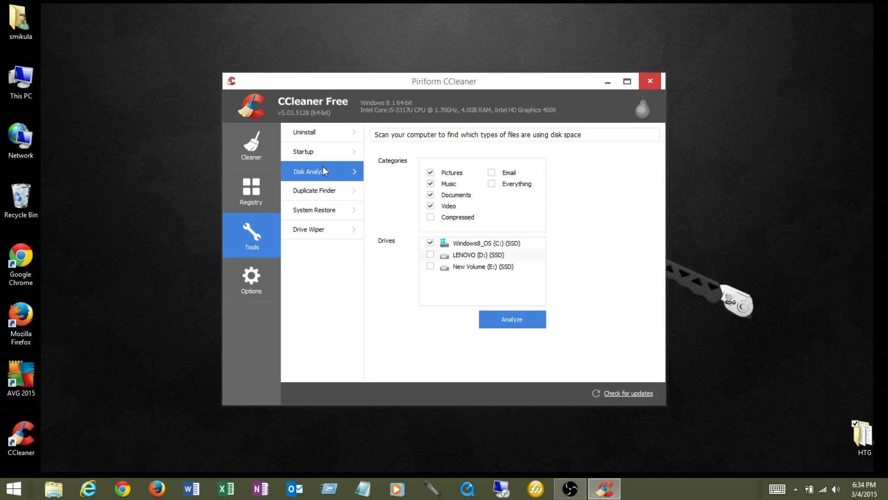
click(317, 191)
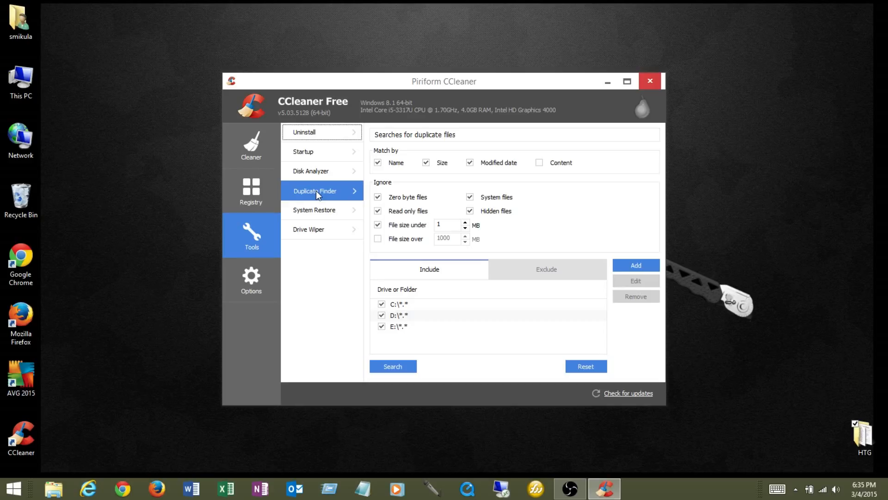
click(315, 204)
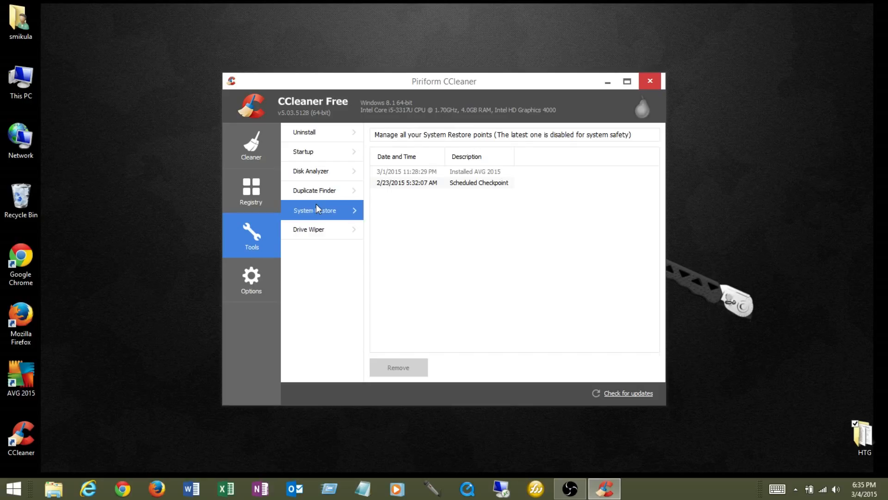
click(316, 230)
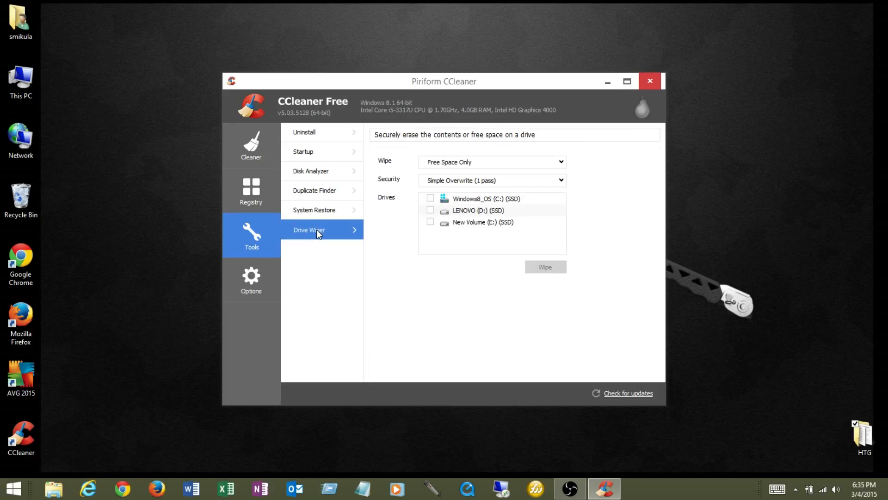
Step: Review CCleaner's options: Settings, Cookies, Include, Exclude, Monitoring, Advanced and About
click(263, 277)
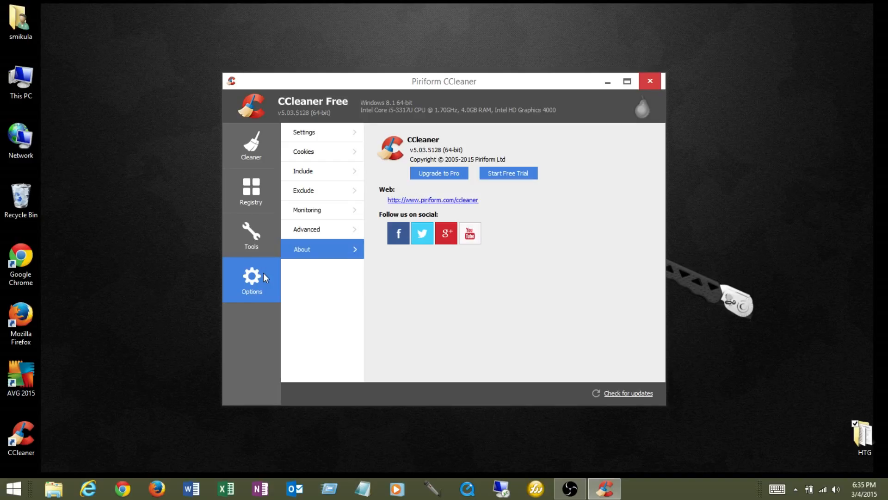
click(315, 134)
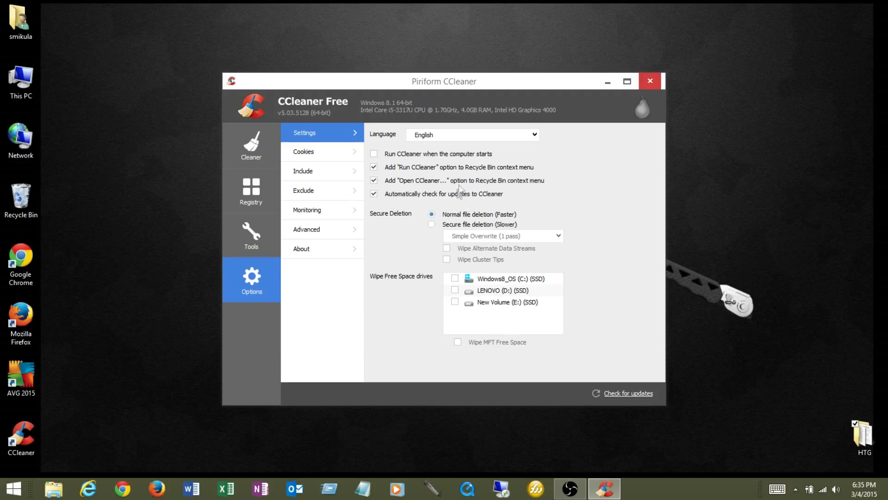
click(330, 154)
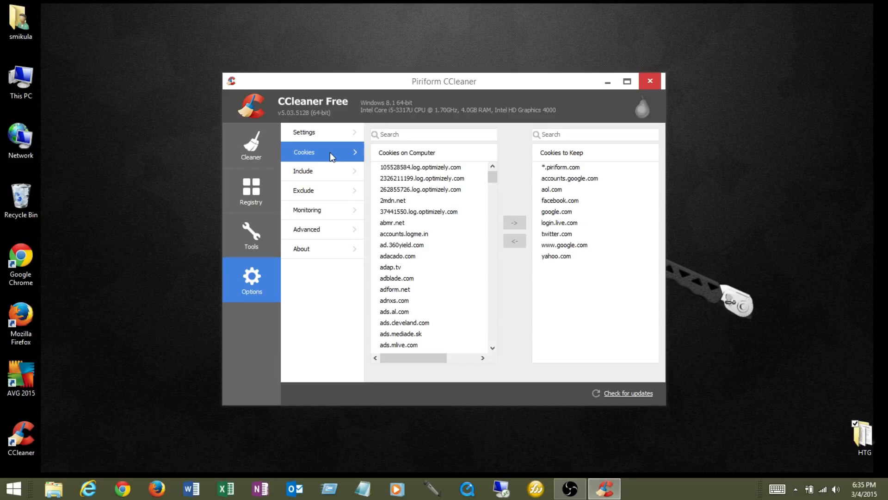
click(325, 169)
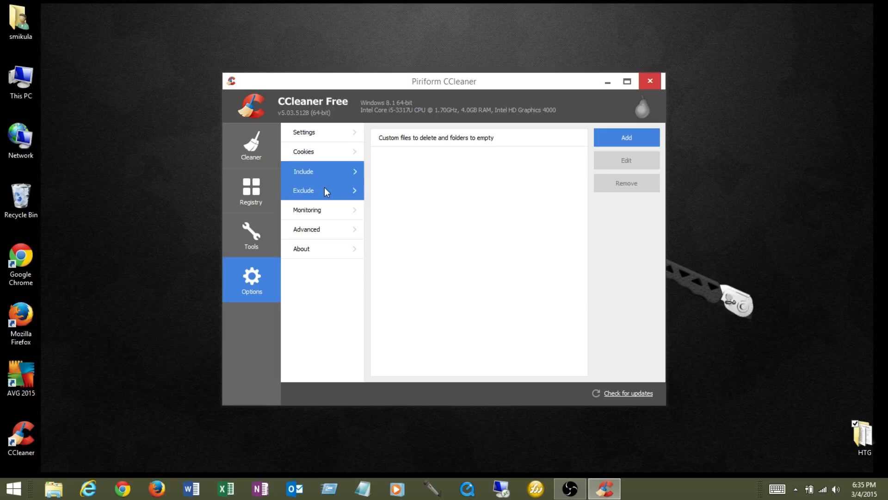
click(326, 191)
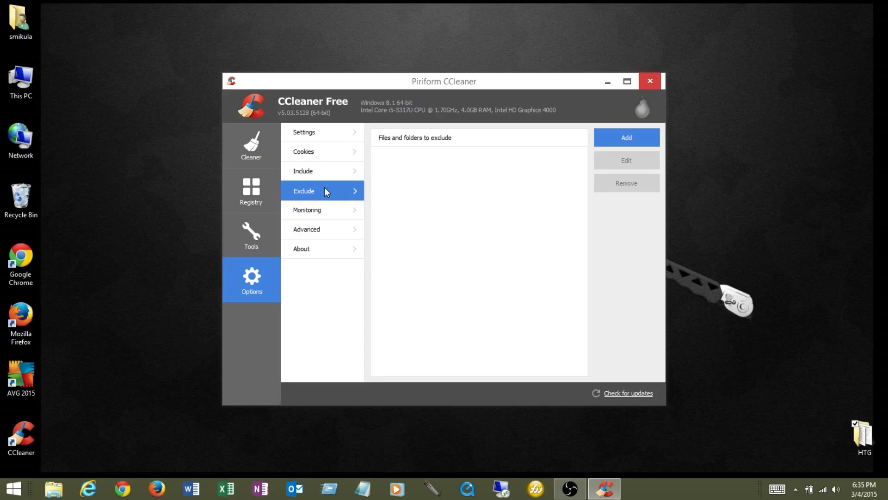
click(319, 207)
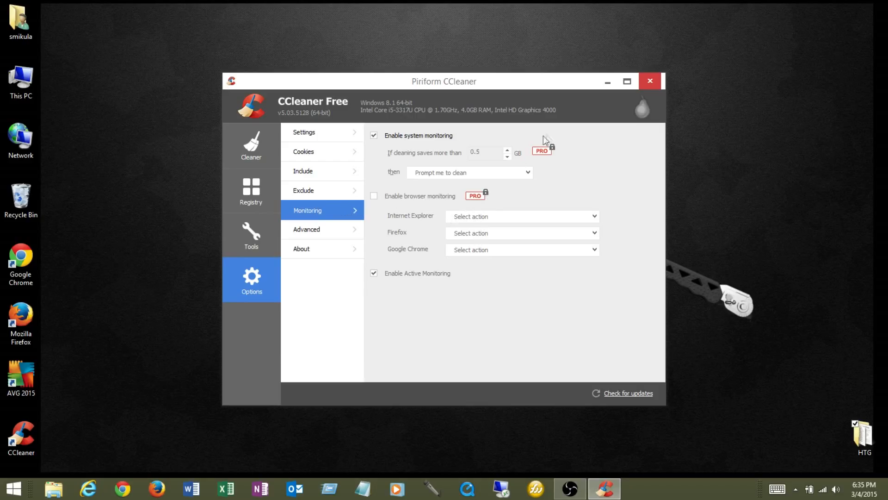
click(306, 224)
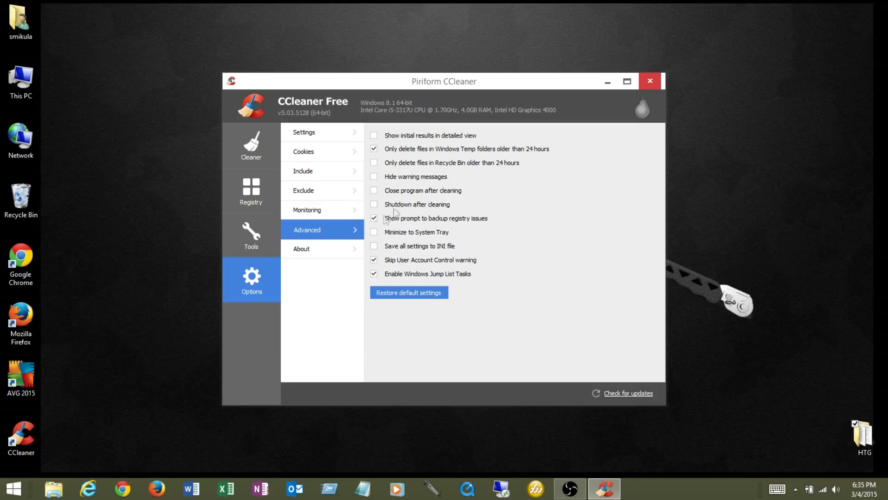
click(335, 246)
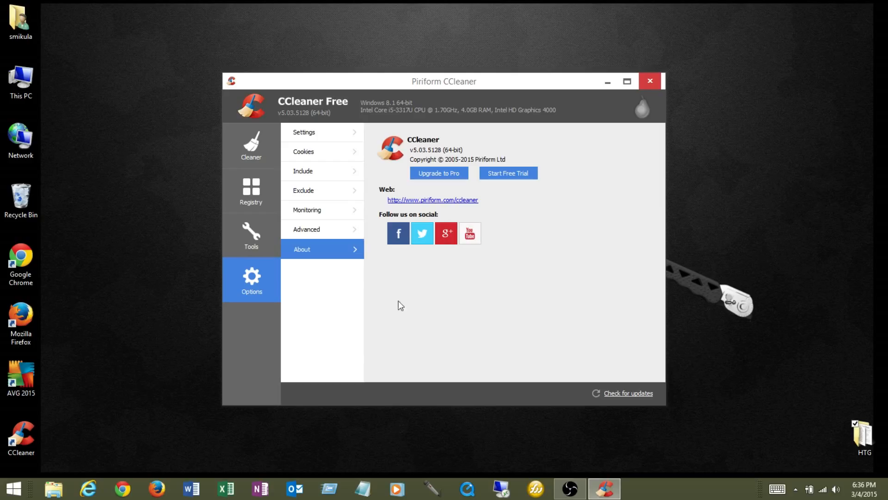
Step: Review the Cleaner's Windows items: Internet Explorer, Windows Explorer, System and Advanced
click(252, 155)
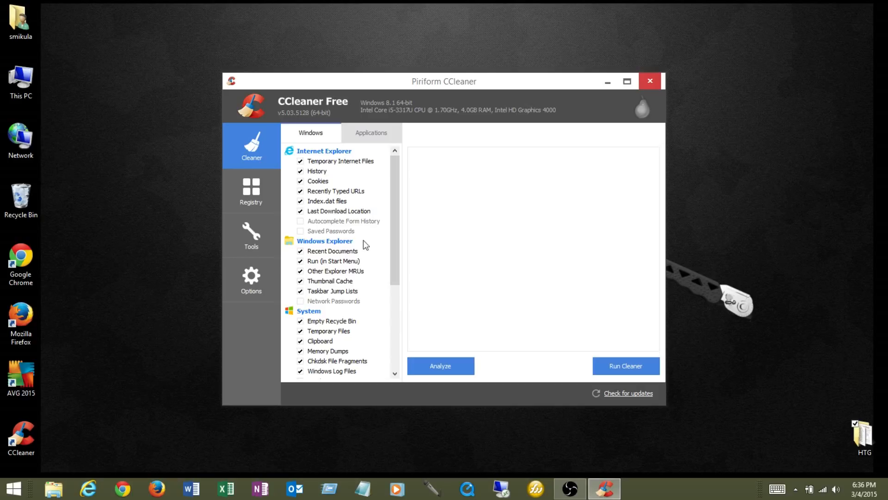
drag(391, 244, 395, 260)
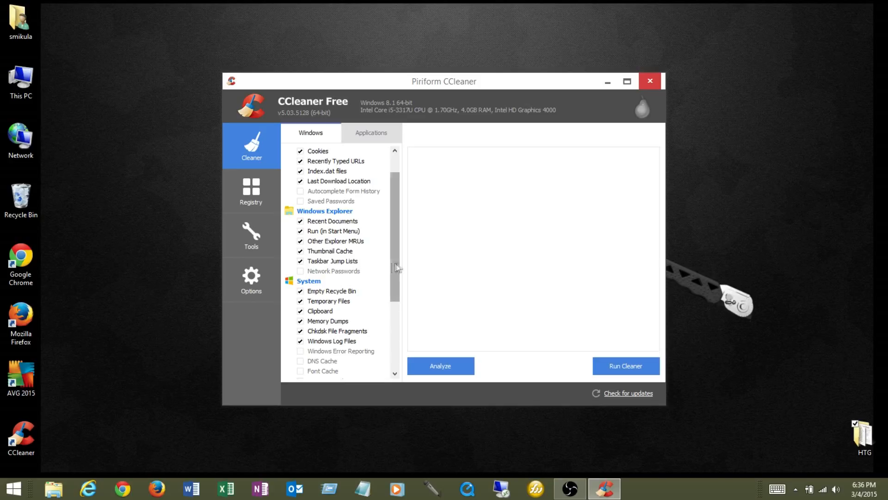
scroll(395, 261, down, 1)
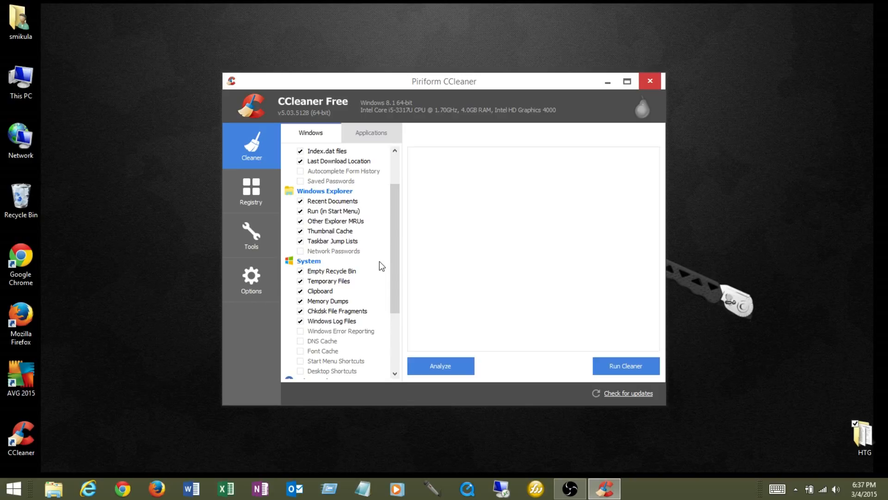
drag(394, 254, 395, 279)
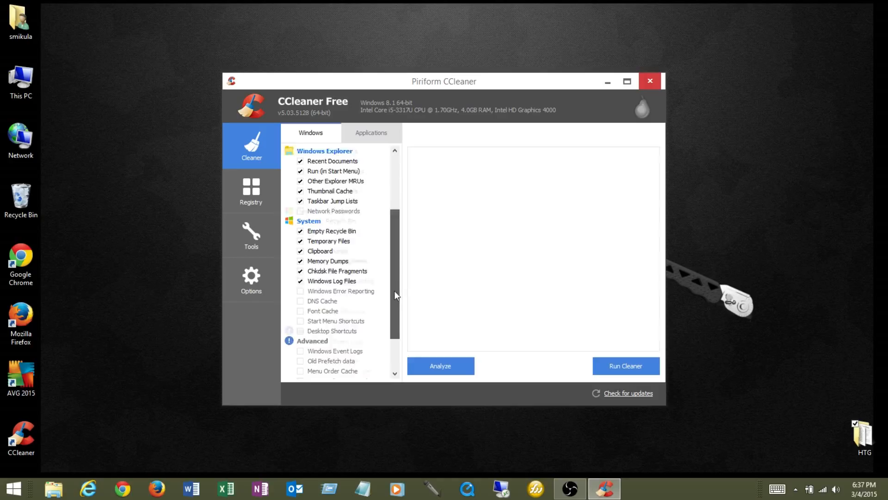
scroll(394, 291, down, 1)
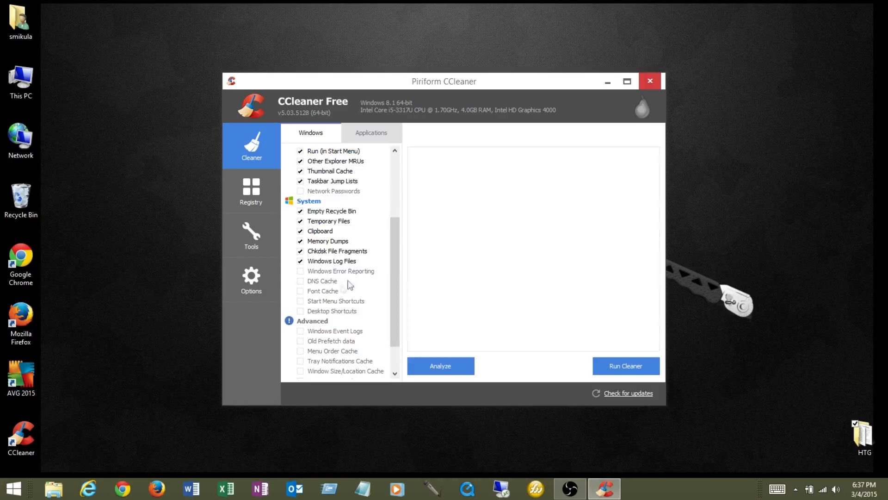
drag(397, 286, 395, 319)
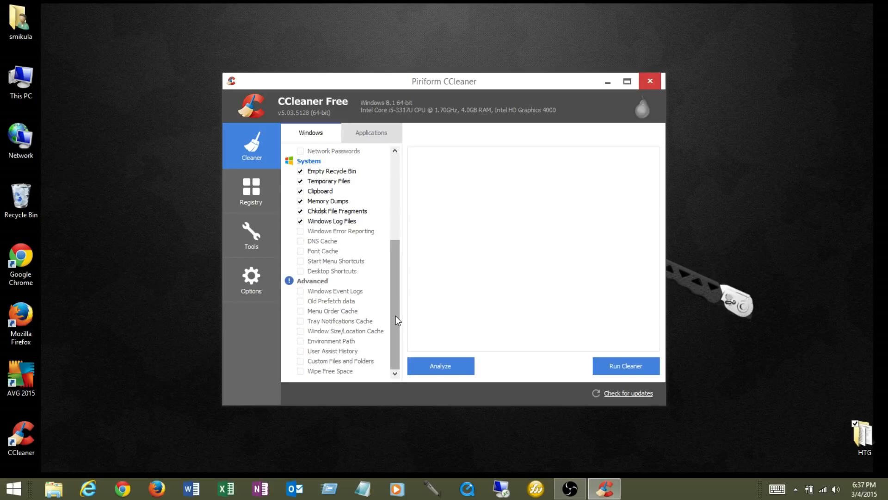
Step: Review the Cleaner's Applications items, from Firefox, Google Chrome and Windows Store through to Utilities and Windows
click(373, 135)
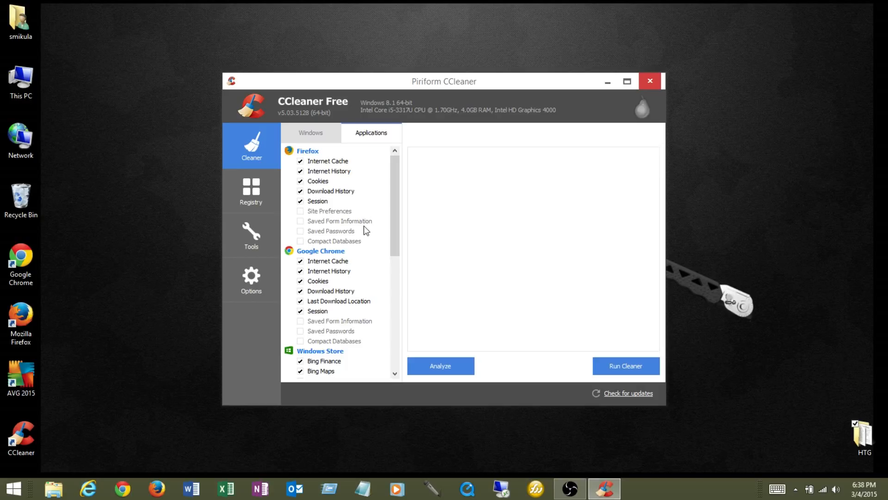
drag(395, 227, 397, 246)
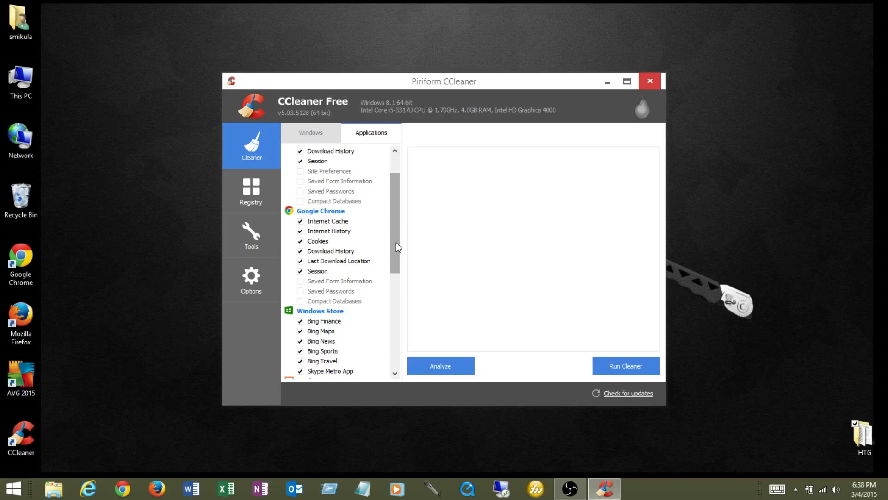
drag(396, 242, 396, 283)
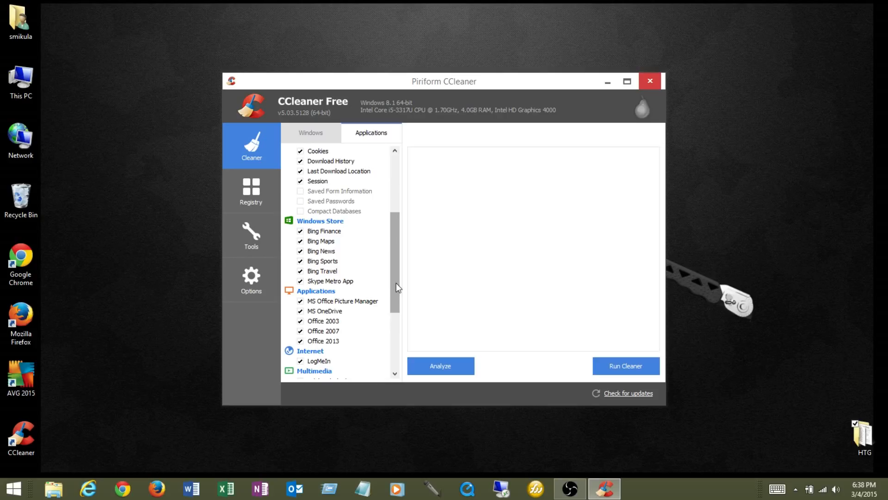
drag(396, 282, 396, 295)
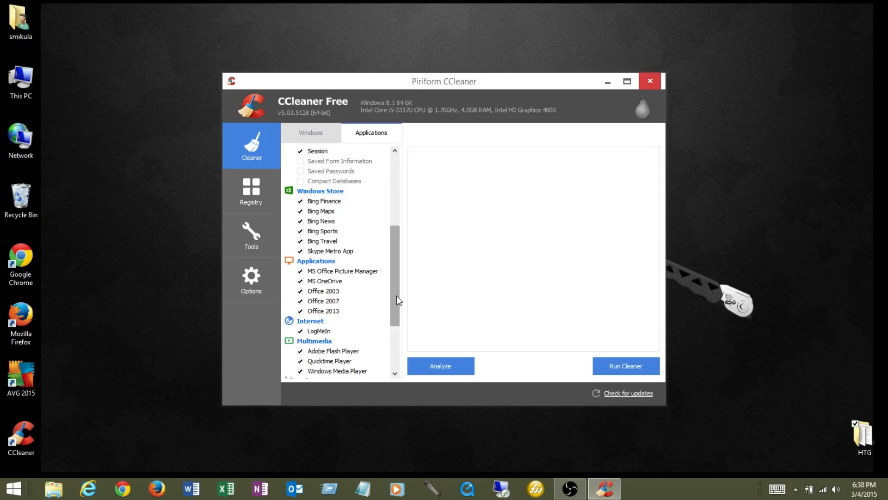
drag(396, 296, 393, 317)
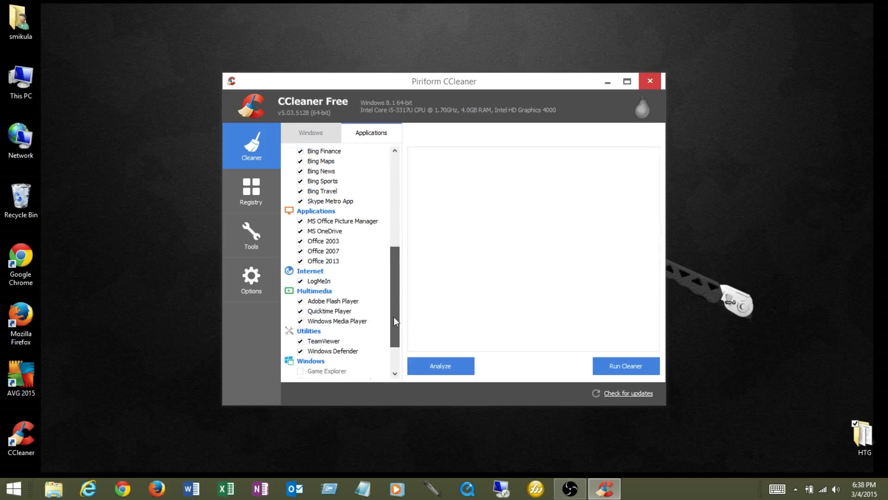
drag(393, 316, 394, 316)
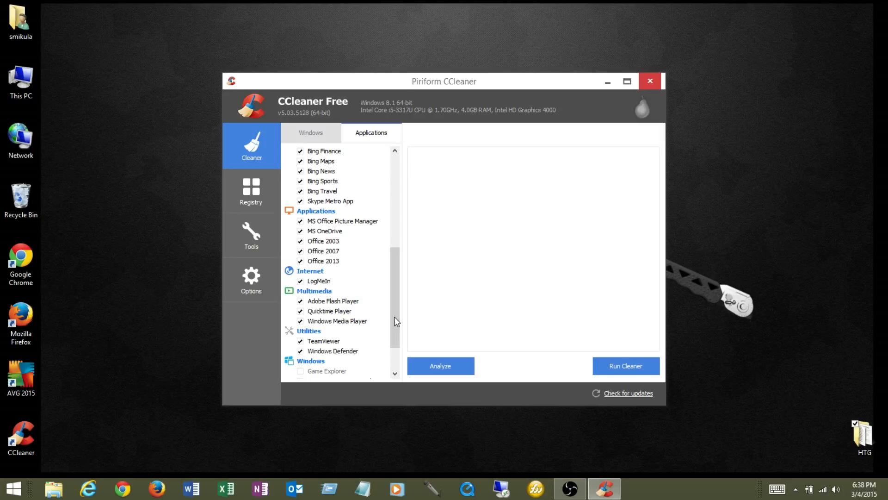
drag(394, 317, 399, 336)
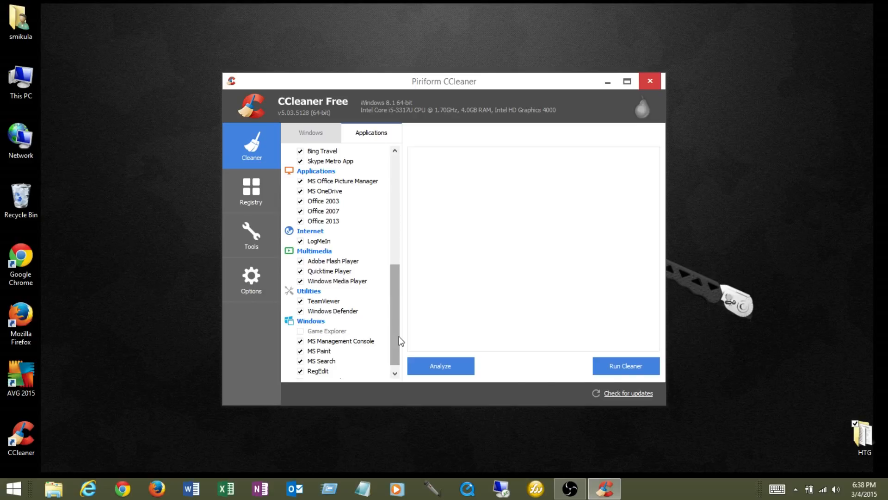
Step: Run the Cleaner with the selected items, approving permanent file deletion and forcing Google Chrome to close, and dismiss the CCleaner Alert
click(632, 366)
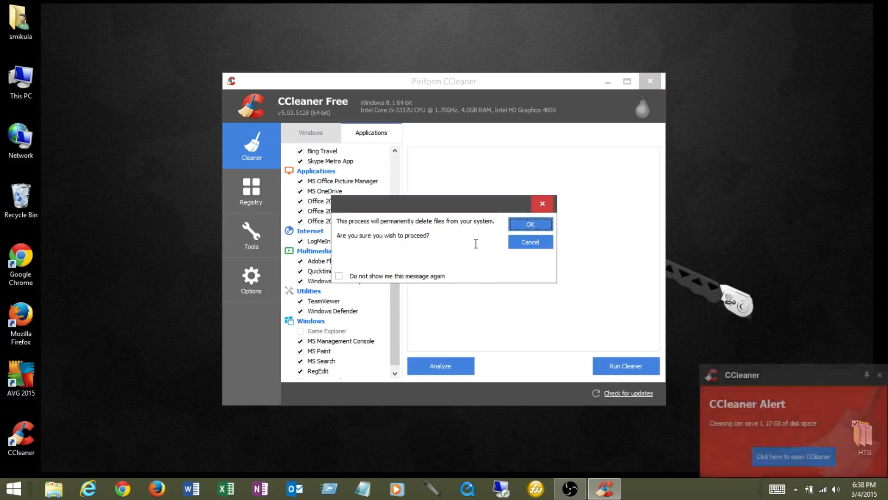
click(526, 226)
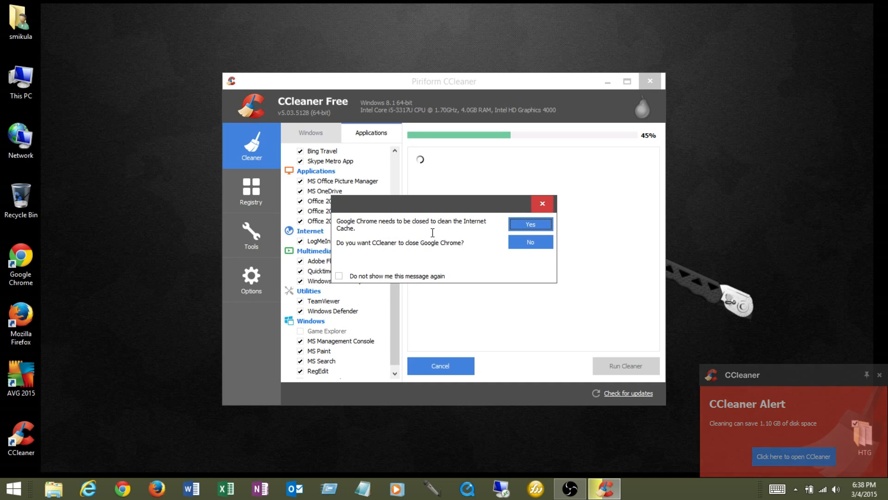
click(543, 225)
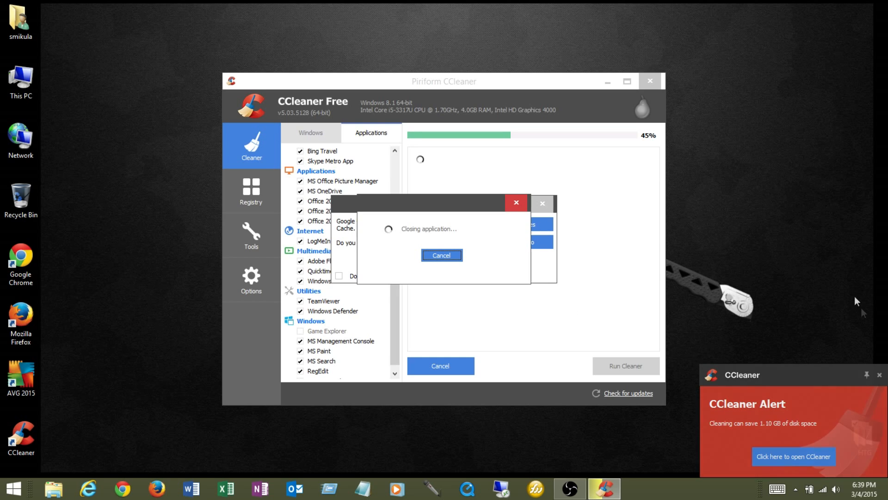
click(880, 372)
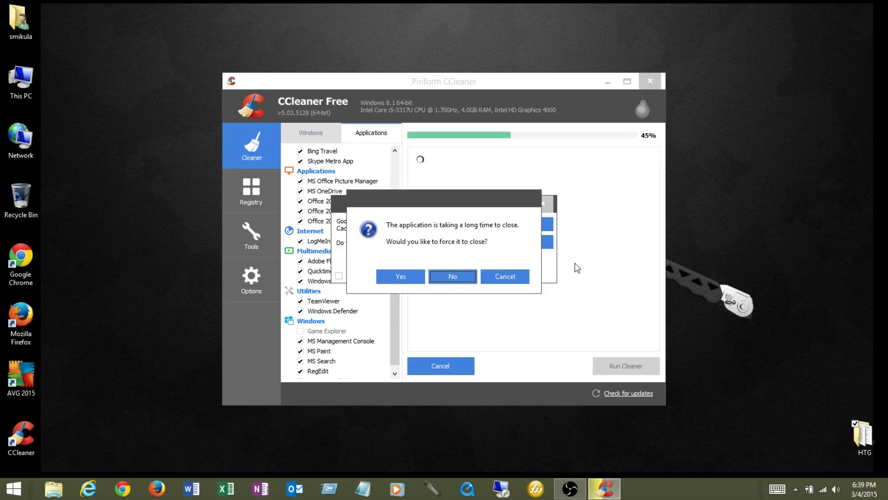
click(402, 277)
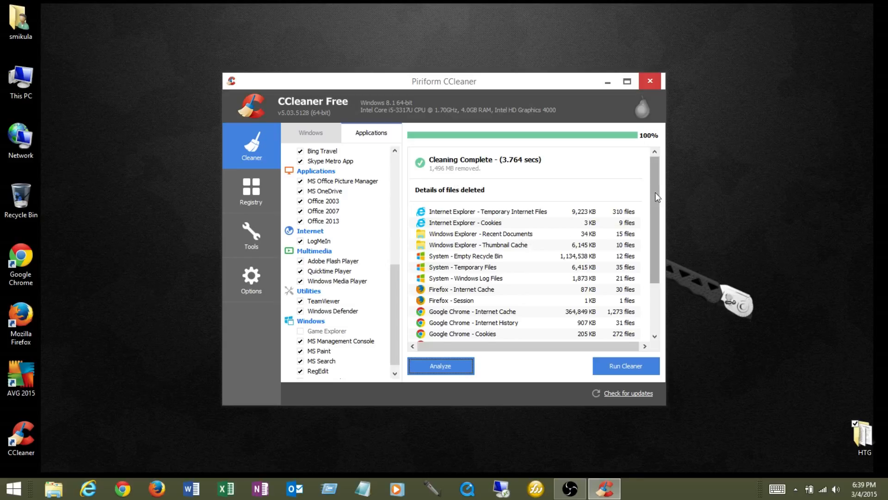
Step: Examine the details of the files deleted by the cleaning run
scroll(654, 204, down, 2)
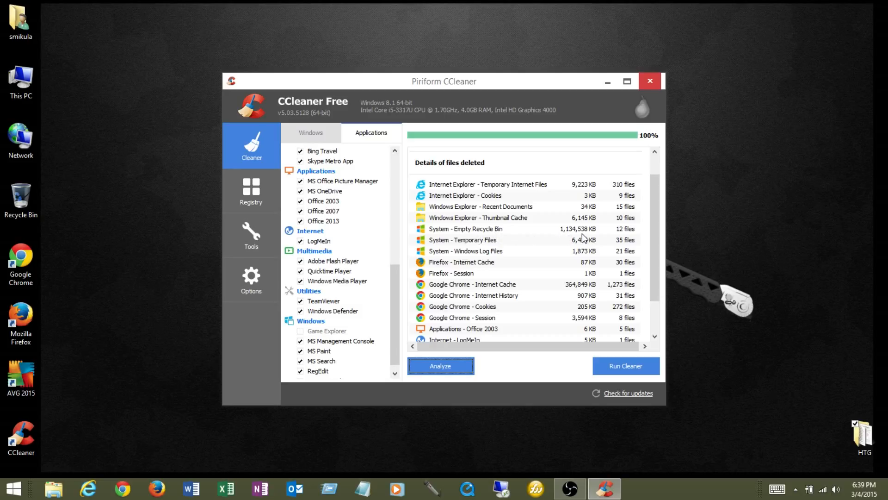
drag(653, 264, 657, 283)
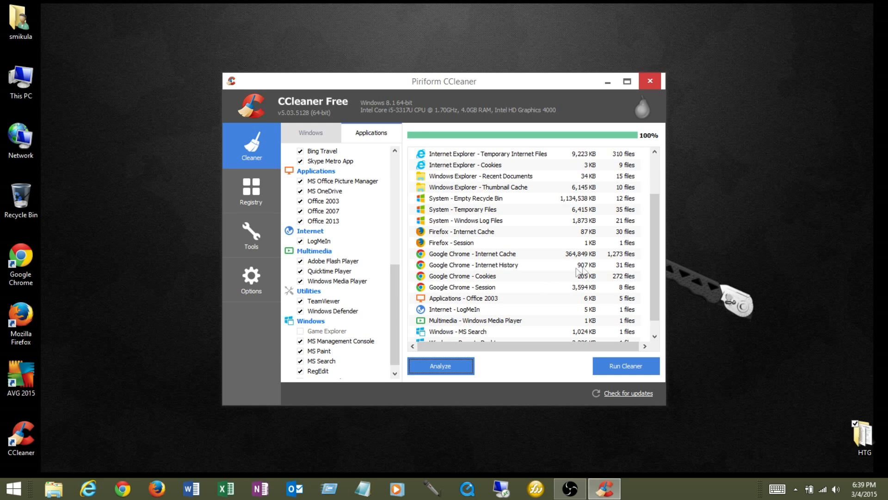
drag(655, 274, 655, 218)
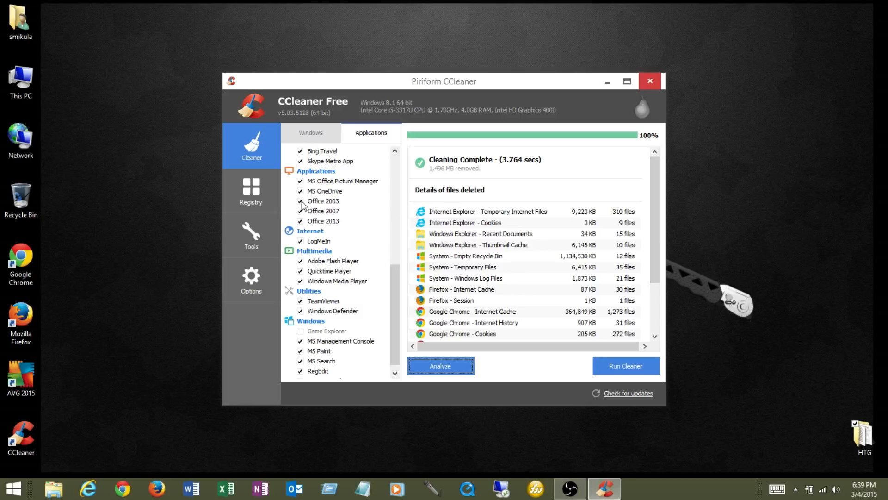
Step: Scan the registry for issues with all categories enabled, and review the results with the Problem column widened to show full issue names
click(248, 188)
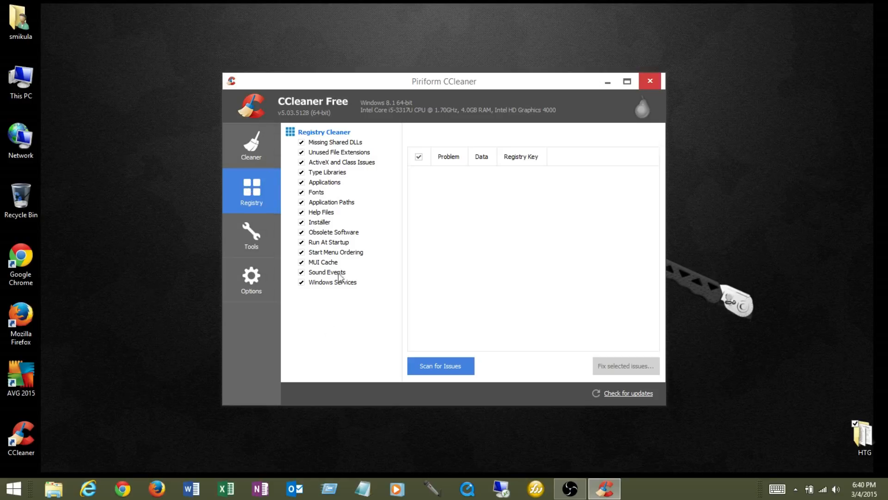
click(440, 369)
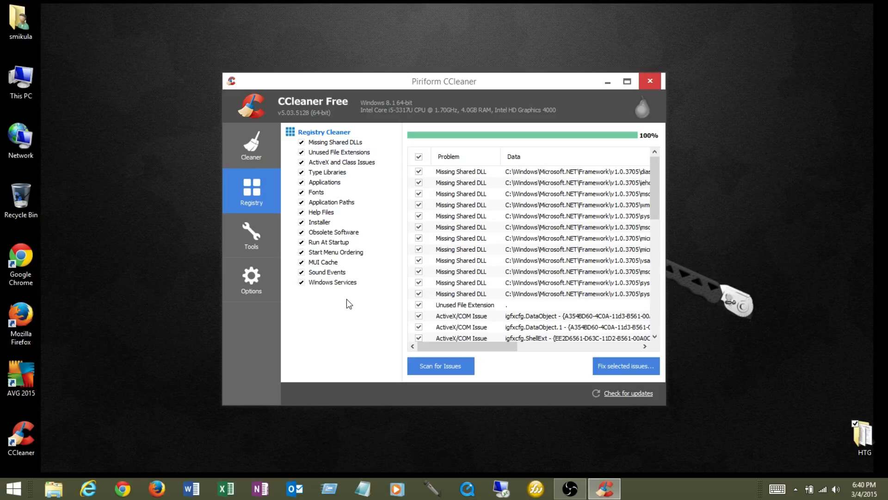
drag(655, 189, 658, 223)
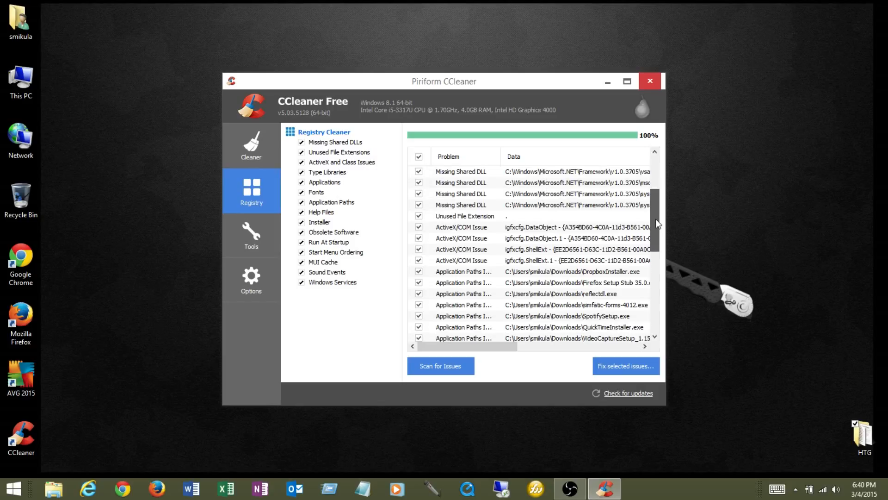
drag(658, 224, 657, 224)
scroll(596, 195, down, 3)
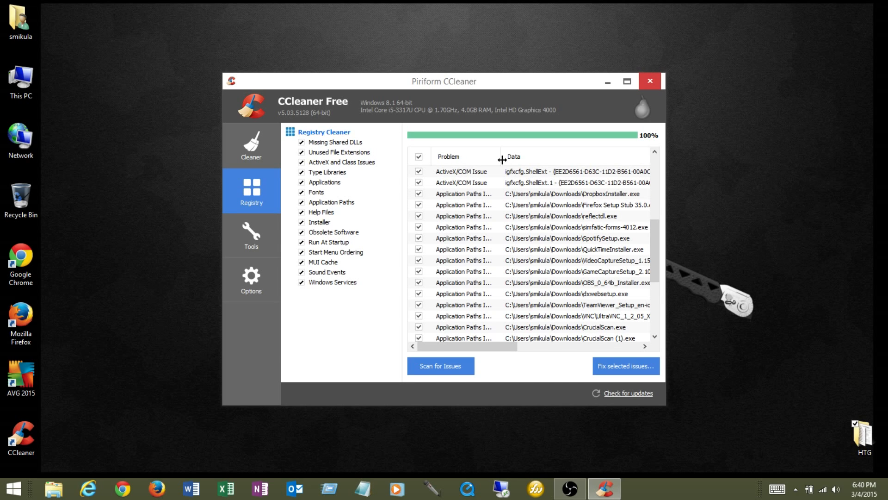
drag(500, 156, 535, 160)
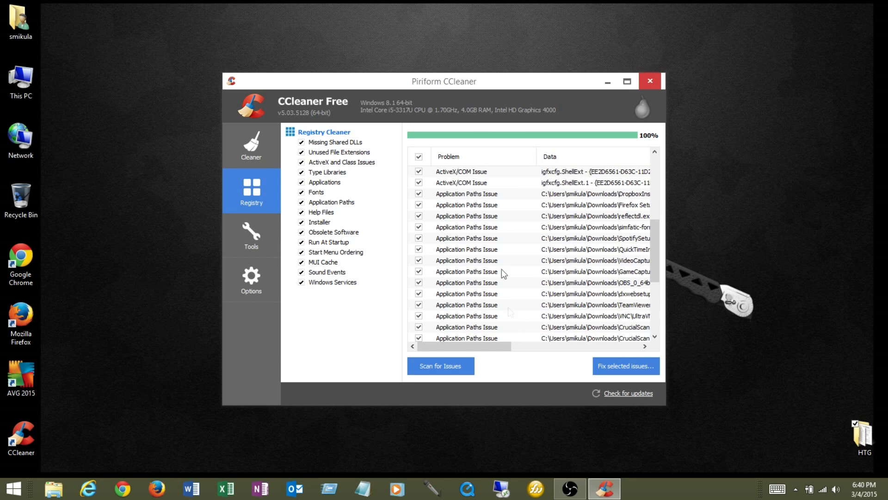
drag(657, 241, 658, 265)
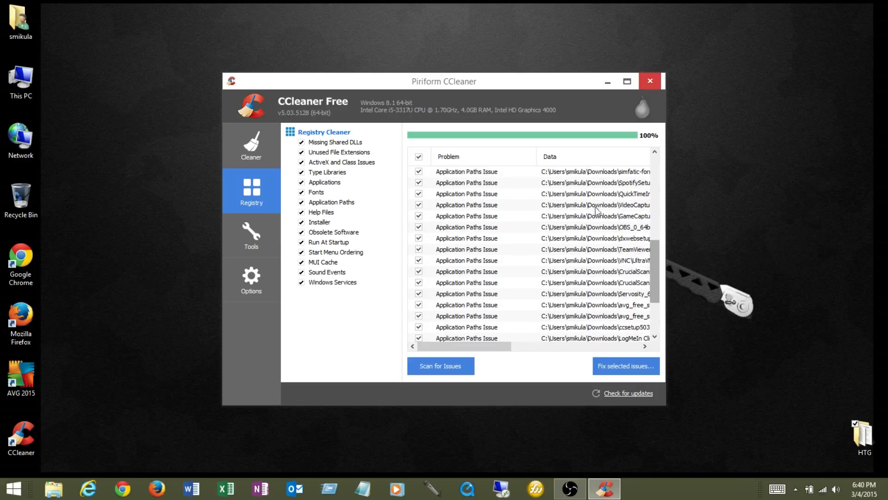
drag(657, 260, 657, 290)
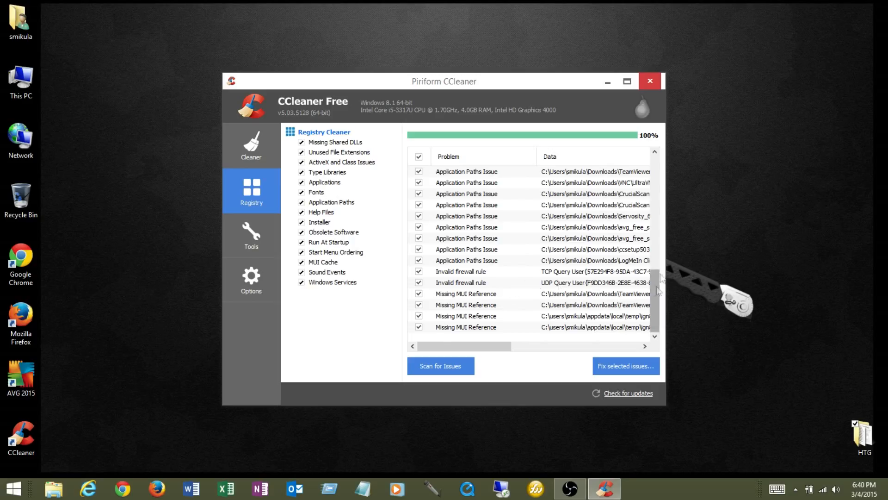
drag(657, 301, 666, 187)
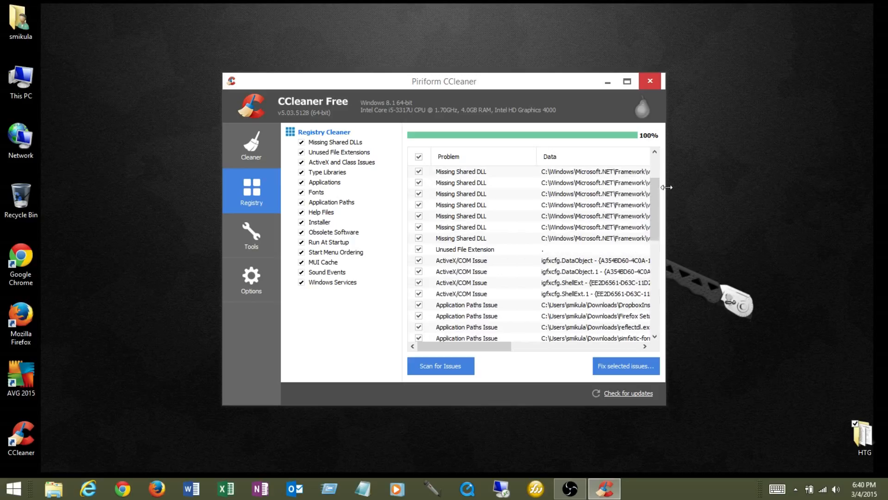
Step: Back up the registry to cc_20150304_184104.reg in Documents, fix all selected issues and close the fix dialog
click(633, 365)
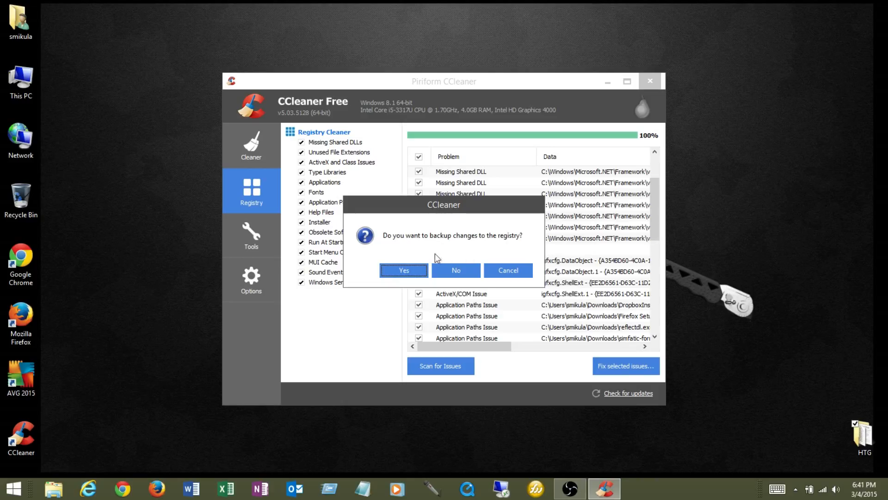
click(404, 271)
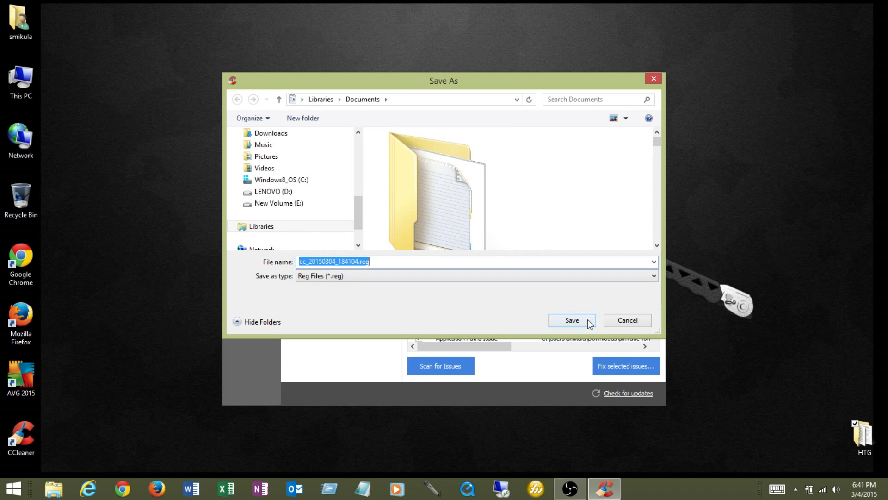
click(572, 320)
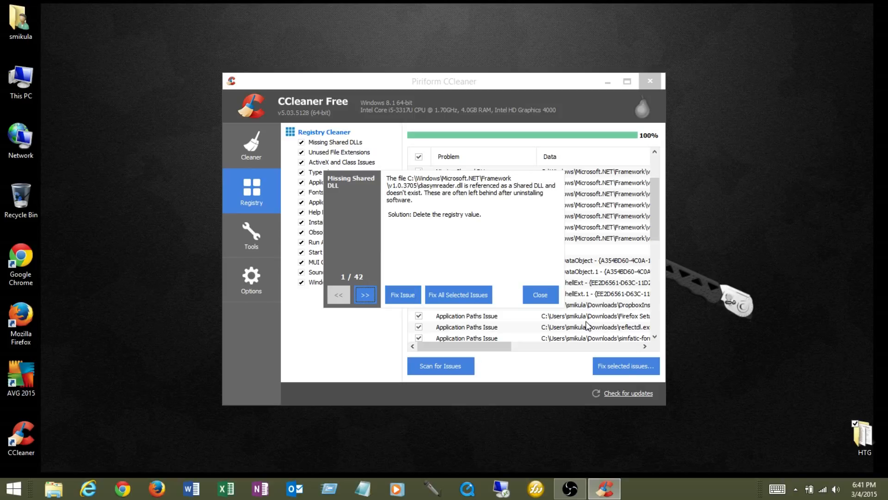
click(446, 291)
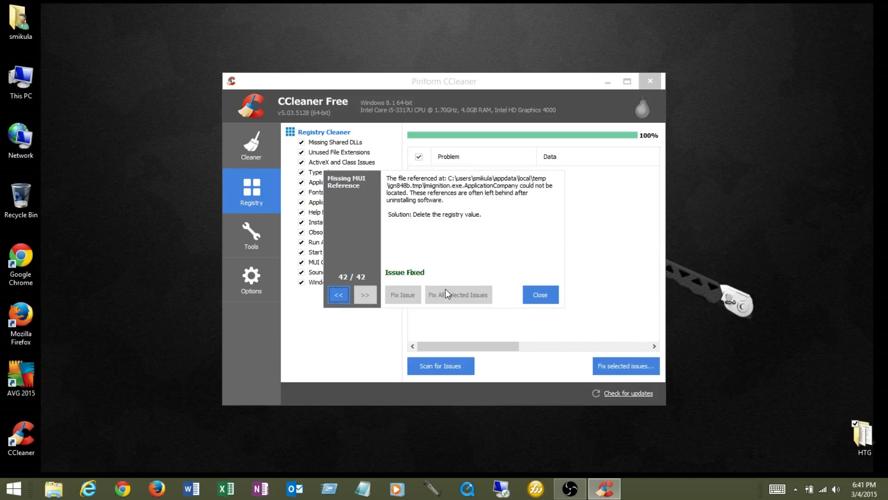
click(542, 295)
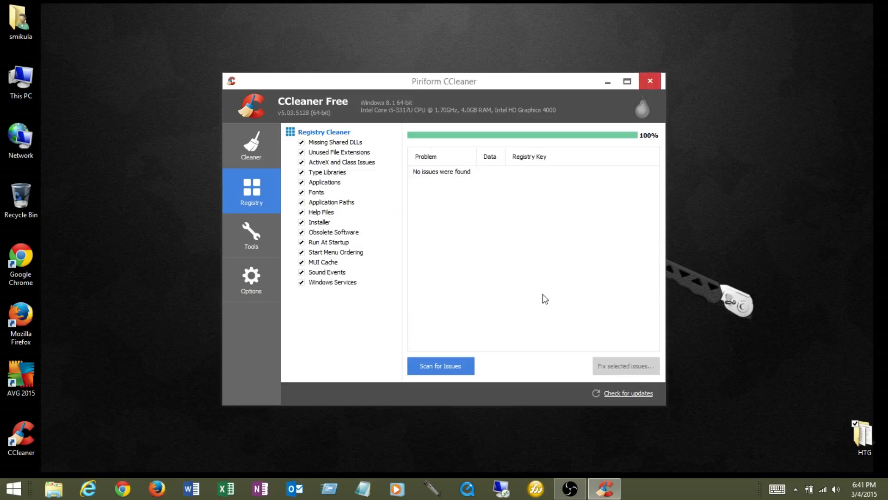